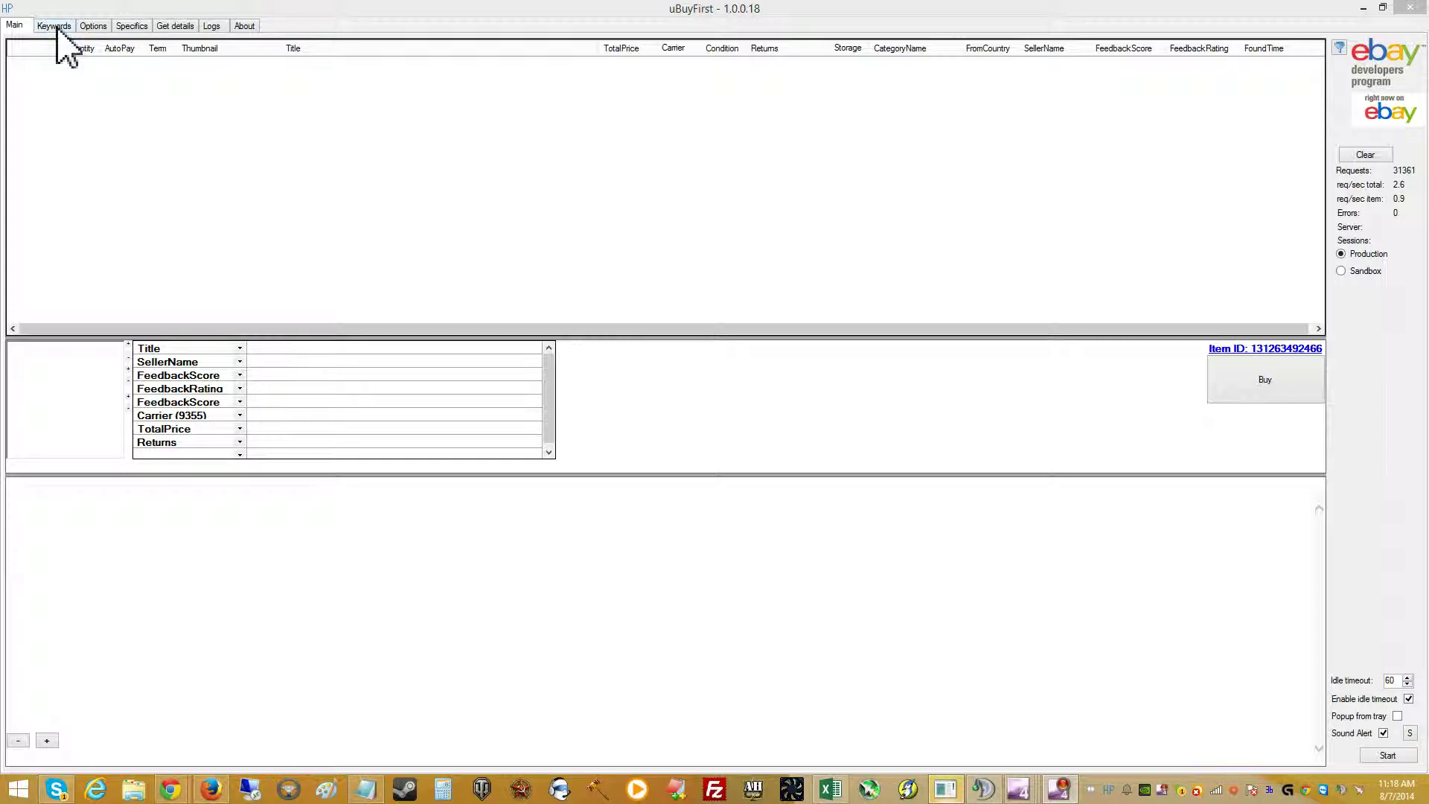
- Show the category 9355 item specifics: Brand, Carrier, Model and Storage Capacity
left_click(559, 32)
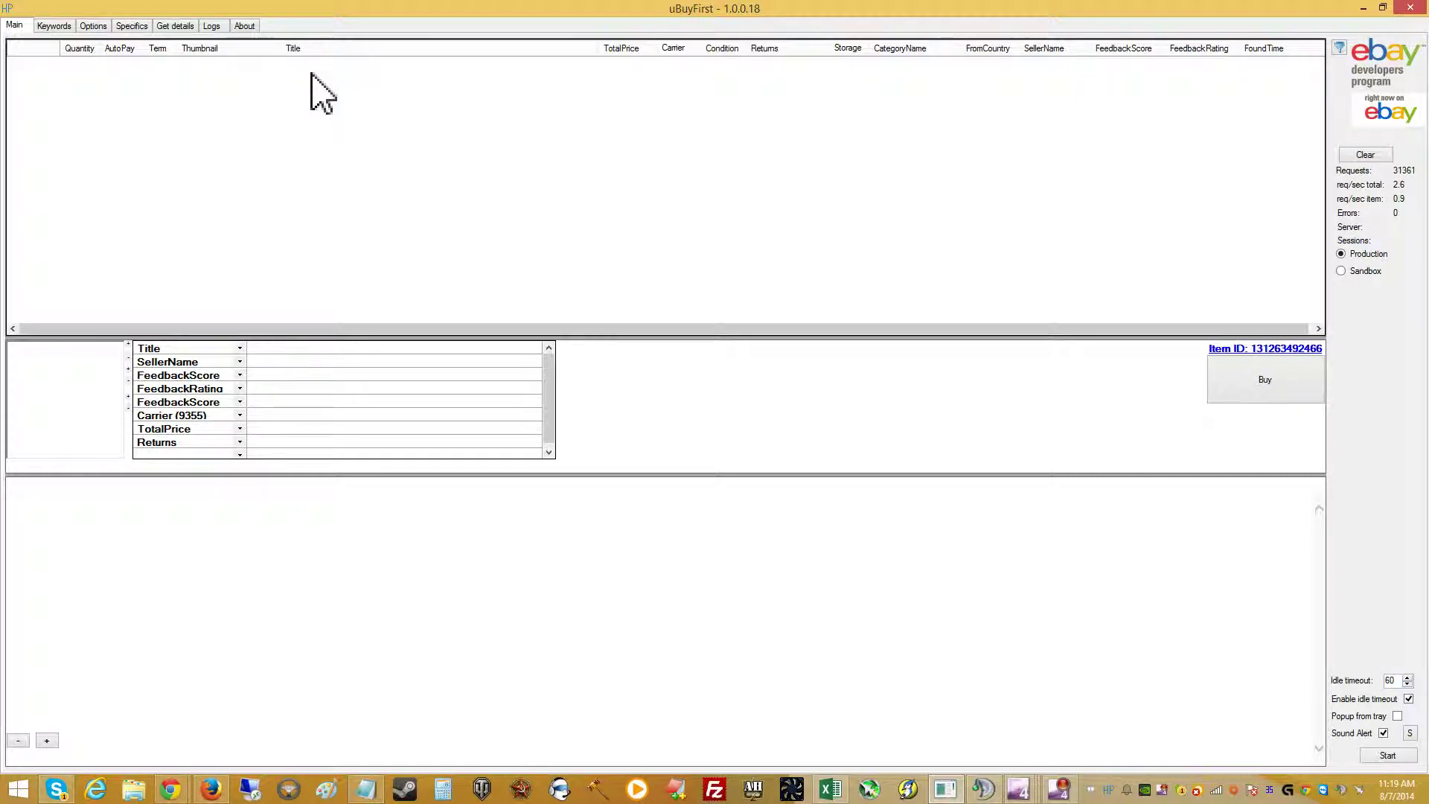
left_click(465, 338)
- Check the eBay authentication status in Options and begin linking the account through eBay sign-in
left_click(135, 27)
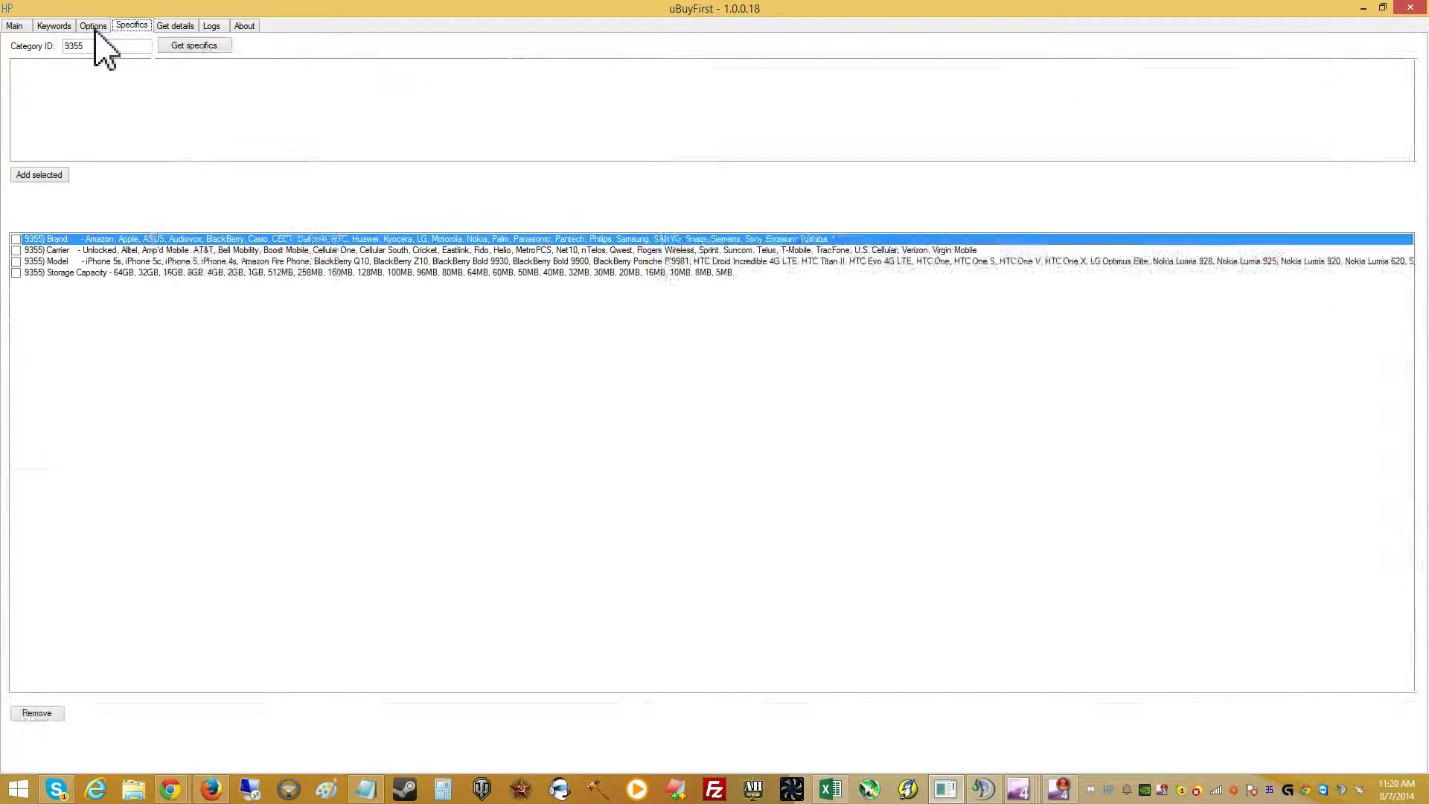
left_click(95, 26)
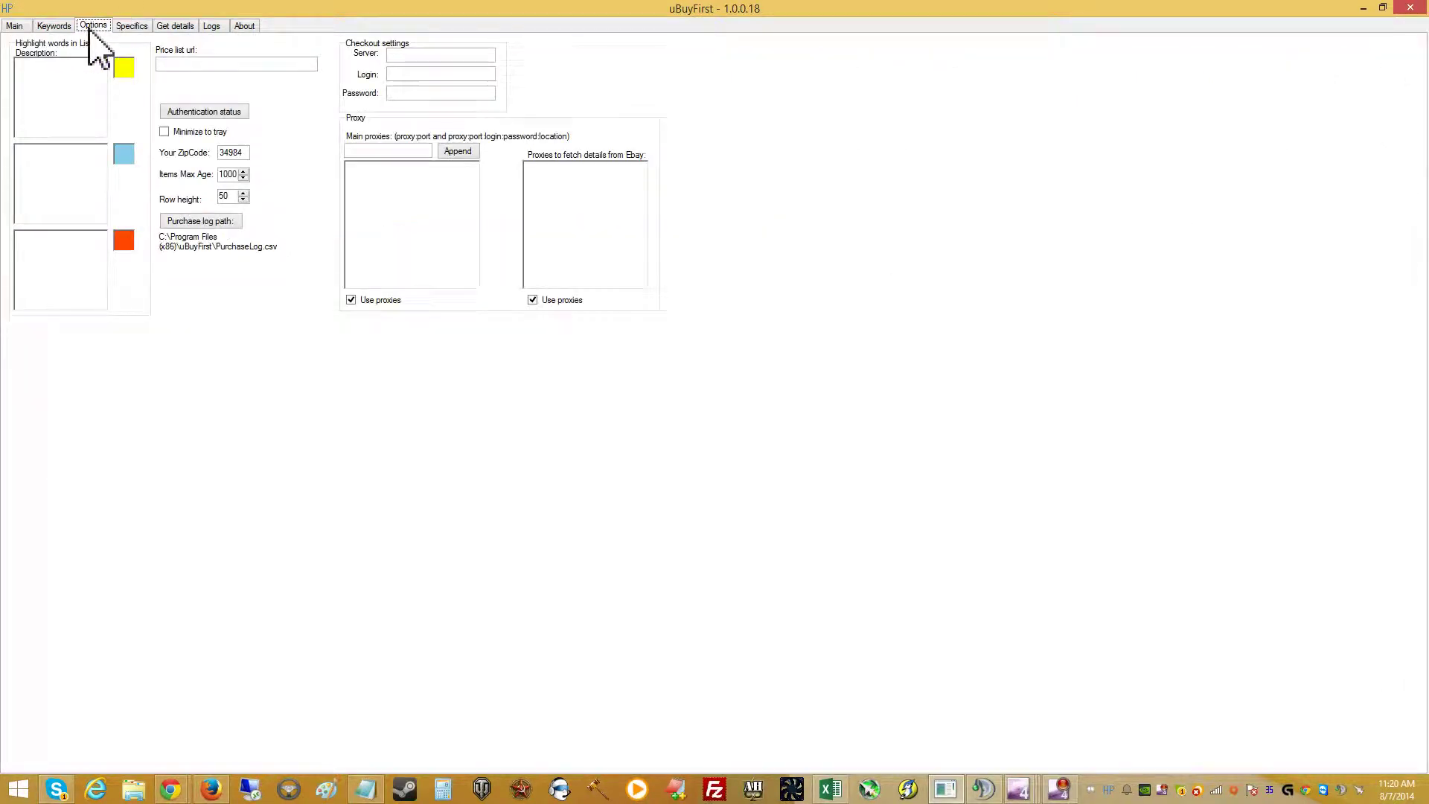
left_click(210, 113)
left_click_drag(191, 113, 410, 111)
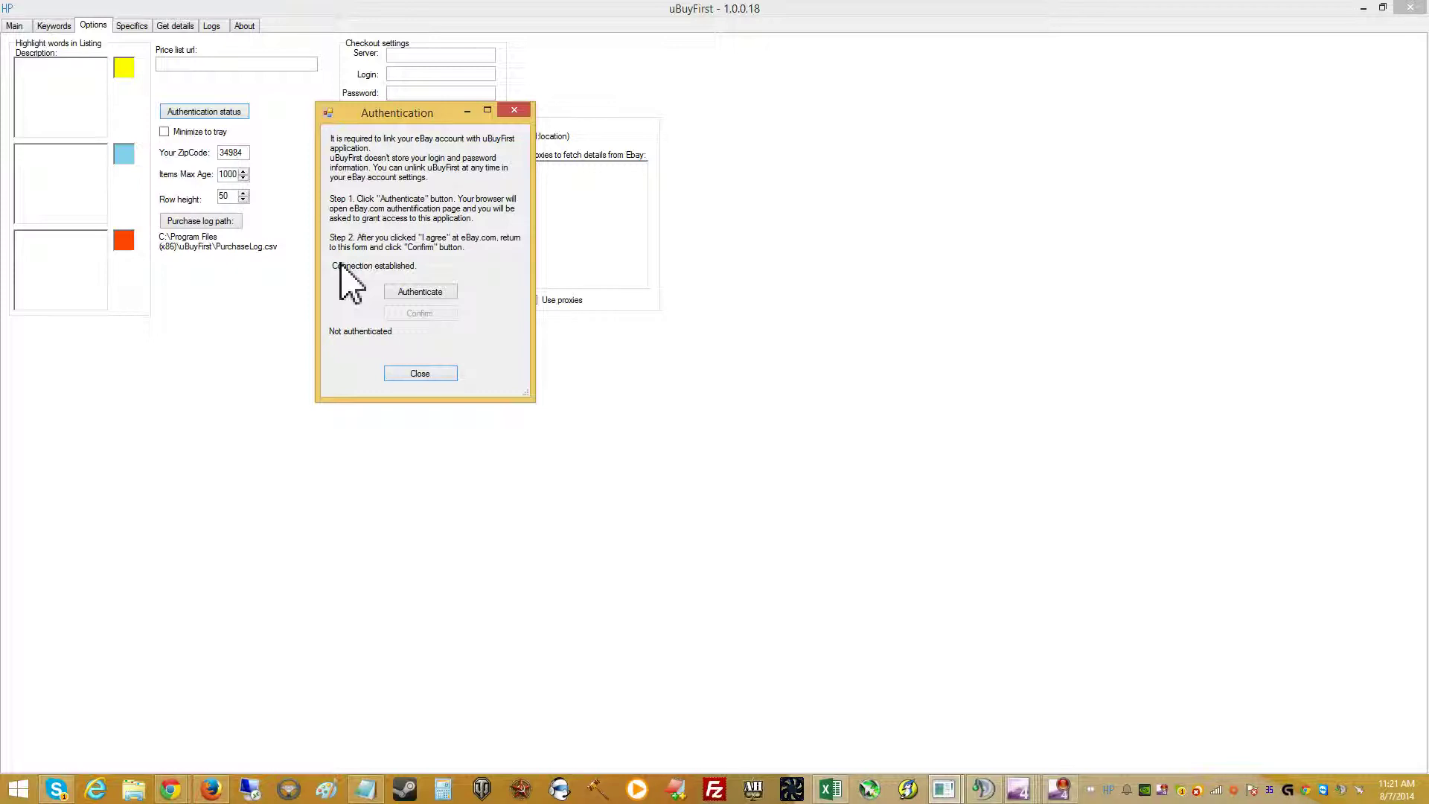
left_click(417, 293)
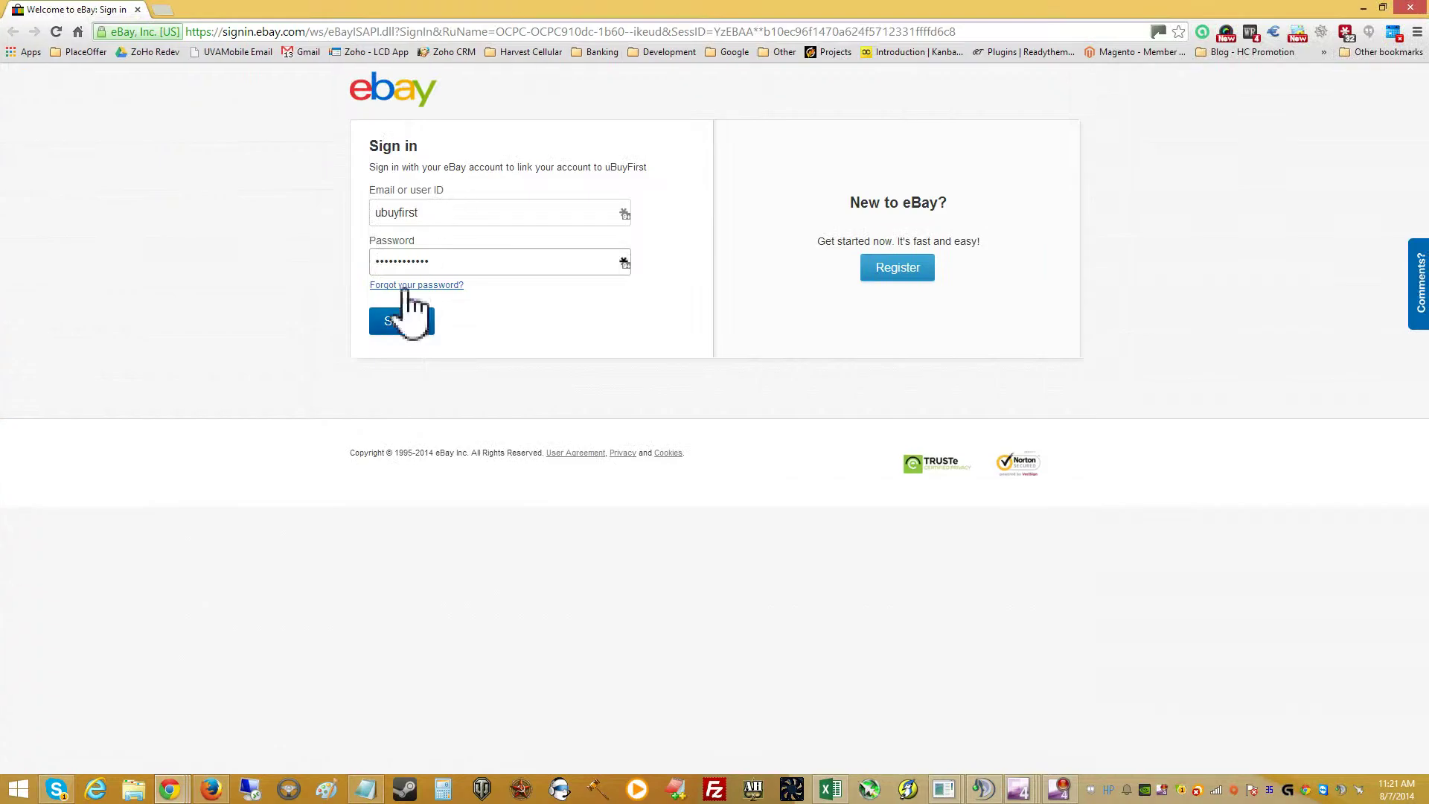
left_click(403, 321)
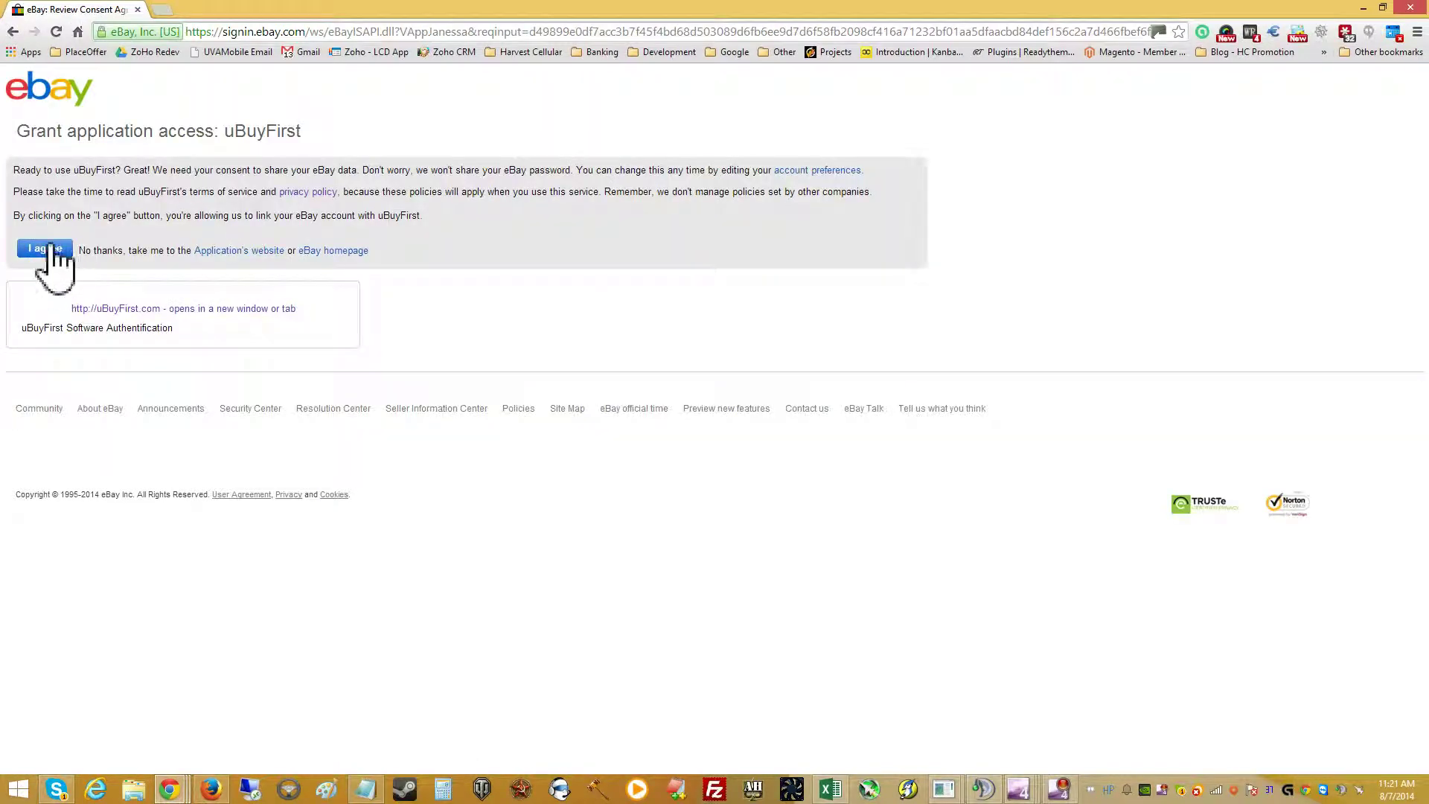
- Grant uBuyFirst access on eBay and select the authorization success message
left_click(51, 247)
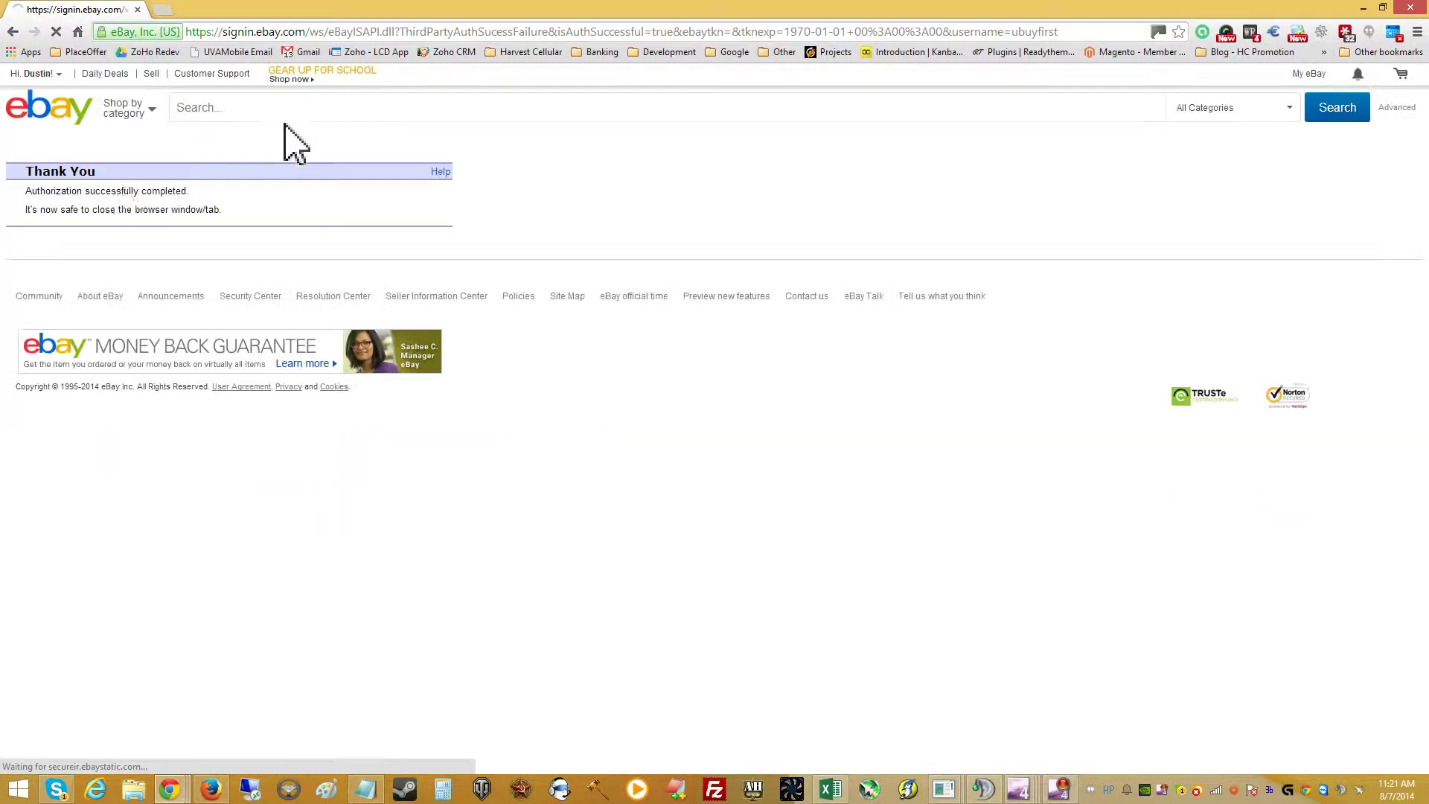
left_click_drag(31, 190, 182, 191)
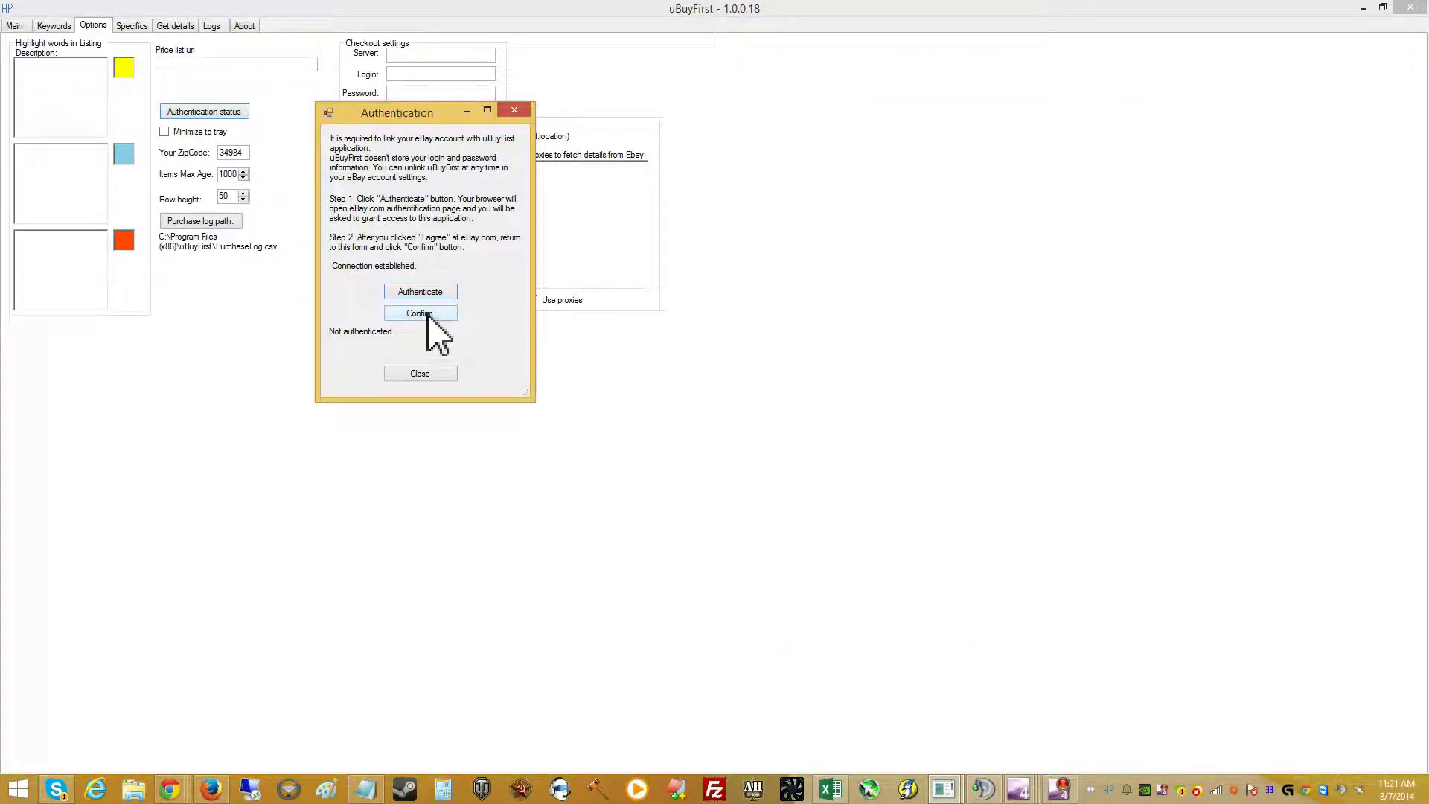
- Confirm the eBay authorization, review the token active until 1/29/2016, and close the window
left_click(428, 316)
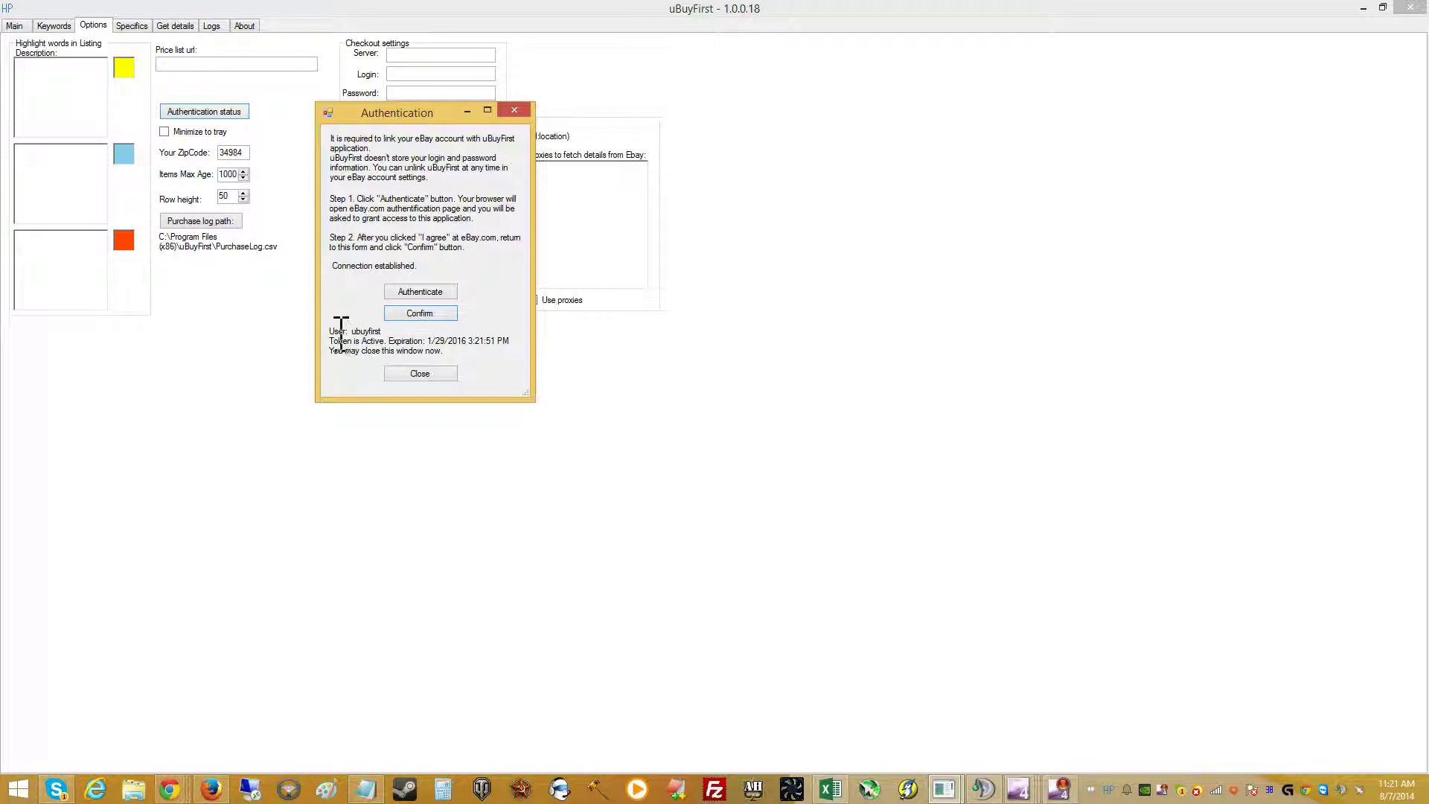
left_click_drag(333, 331, 501, 336)
left_click(475, 342)
left_click_drag(433, 342, 502, 339)
left_click(397, 346)
left_click(410, 375)
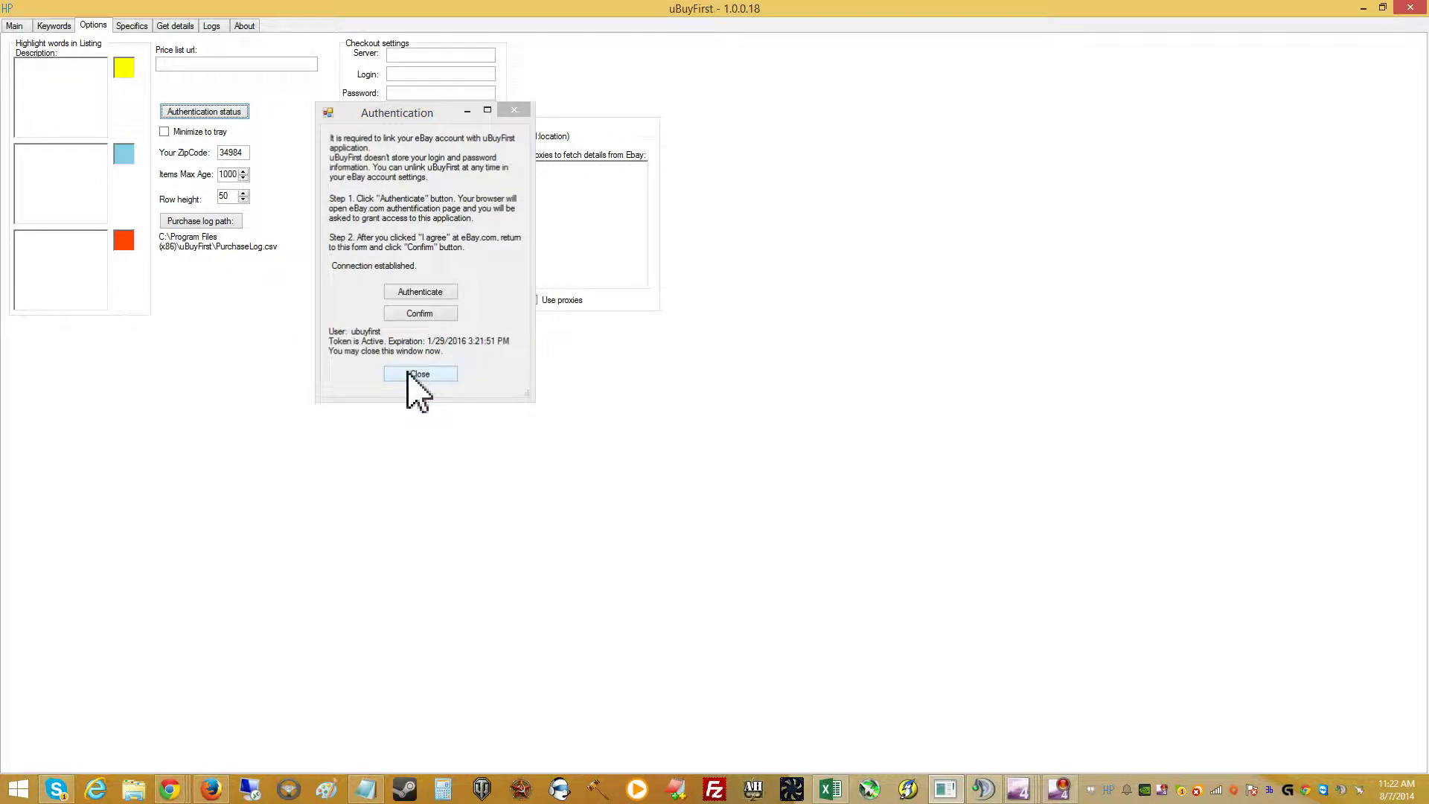
- Run a new listing search from the Main page and preview the first iPhone results
left_click(15, 25)
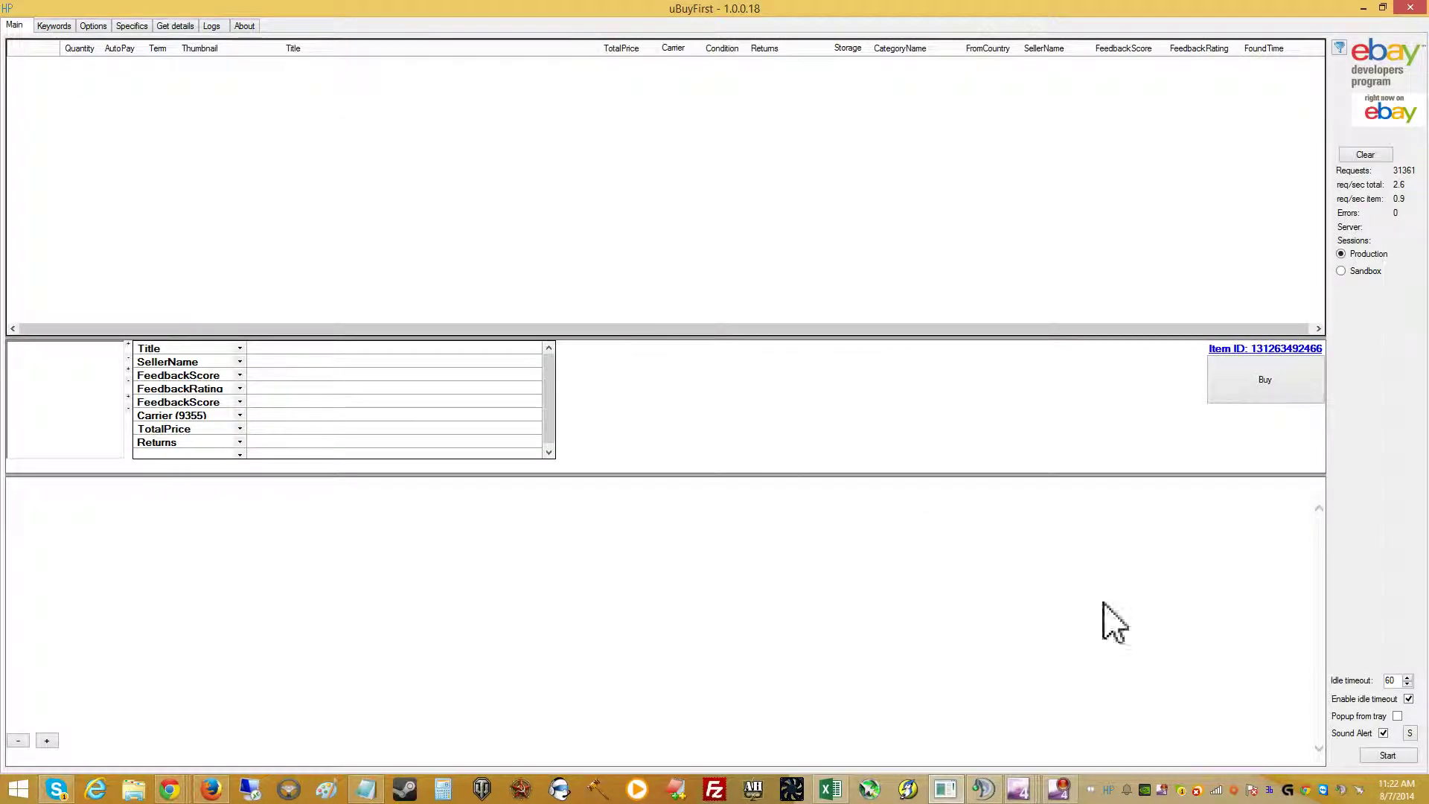
left_click(1394, 754)
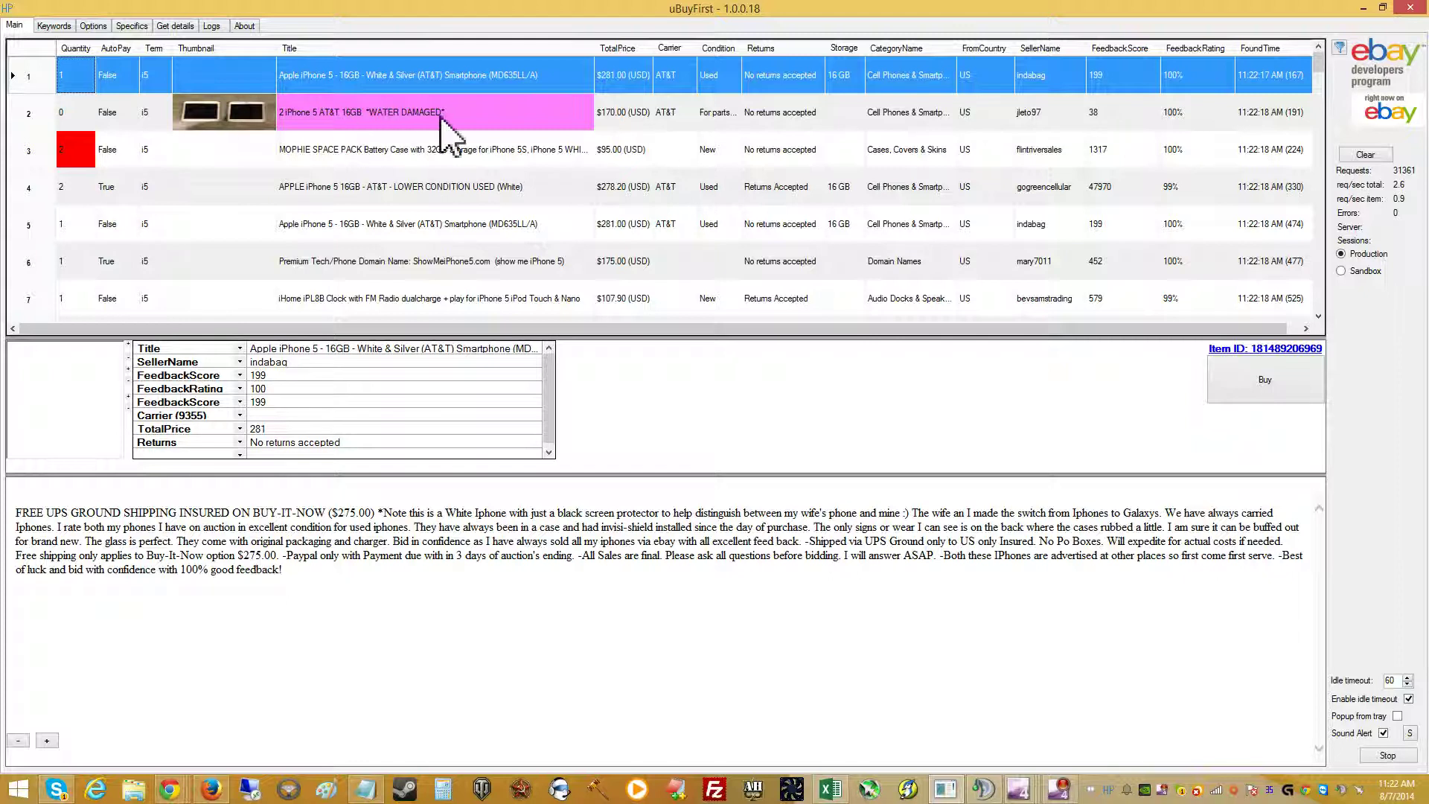
left_click(588, 112)
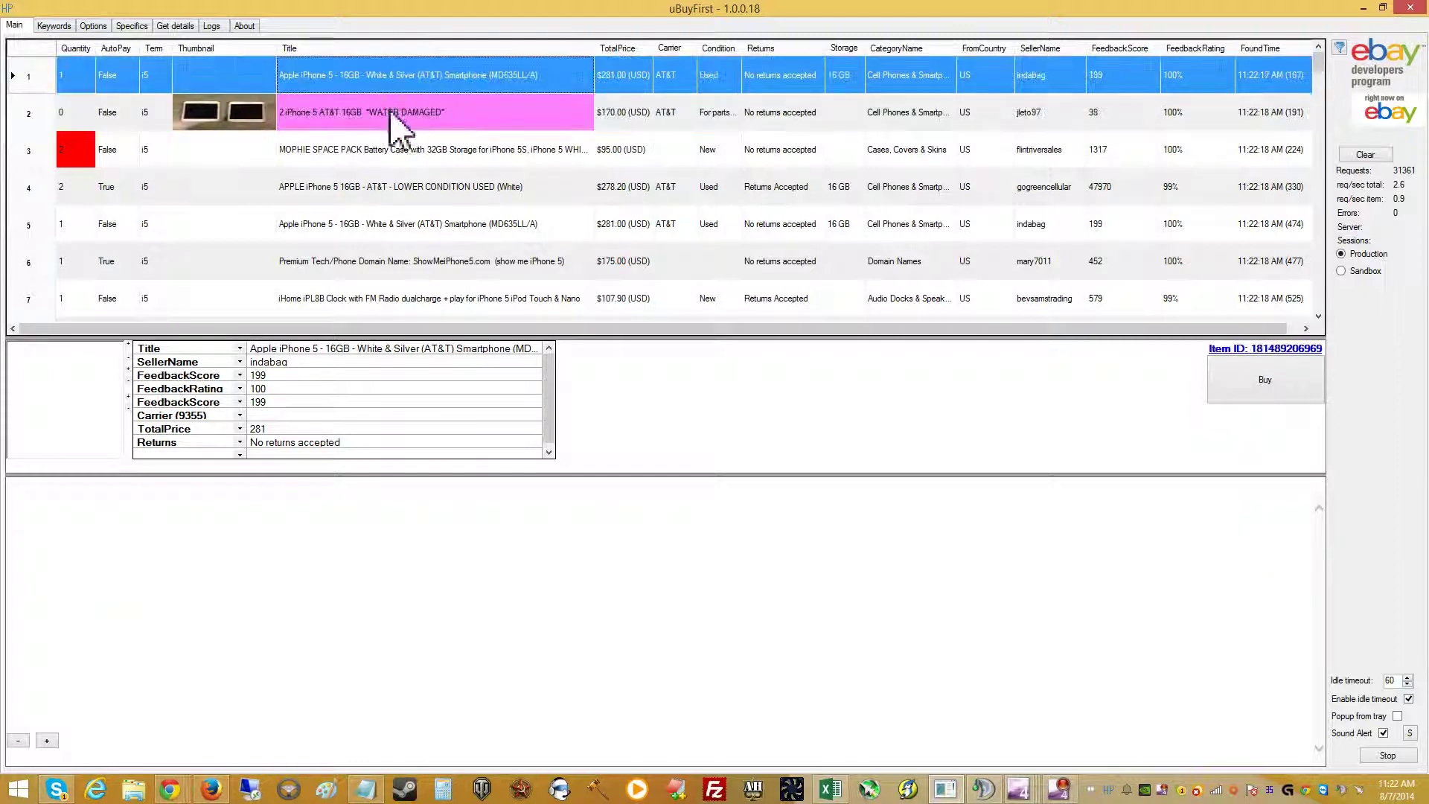
left_click(373, 157)
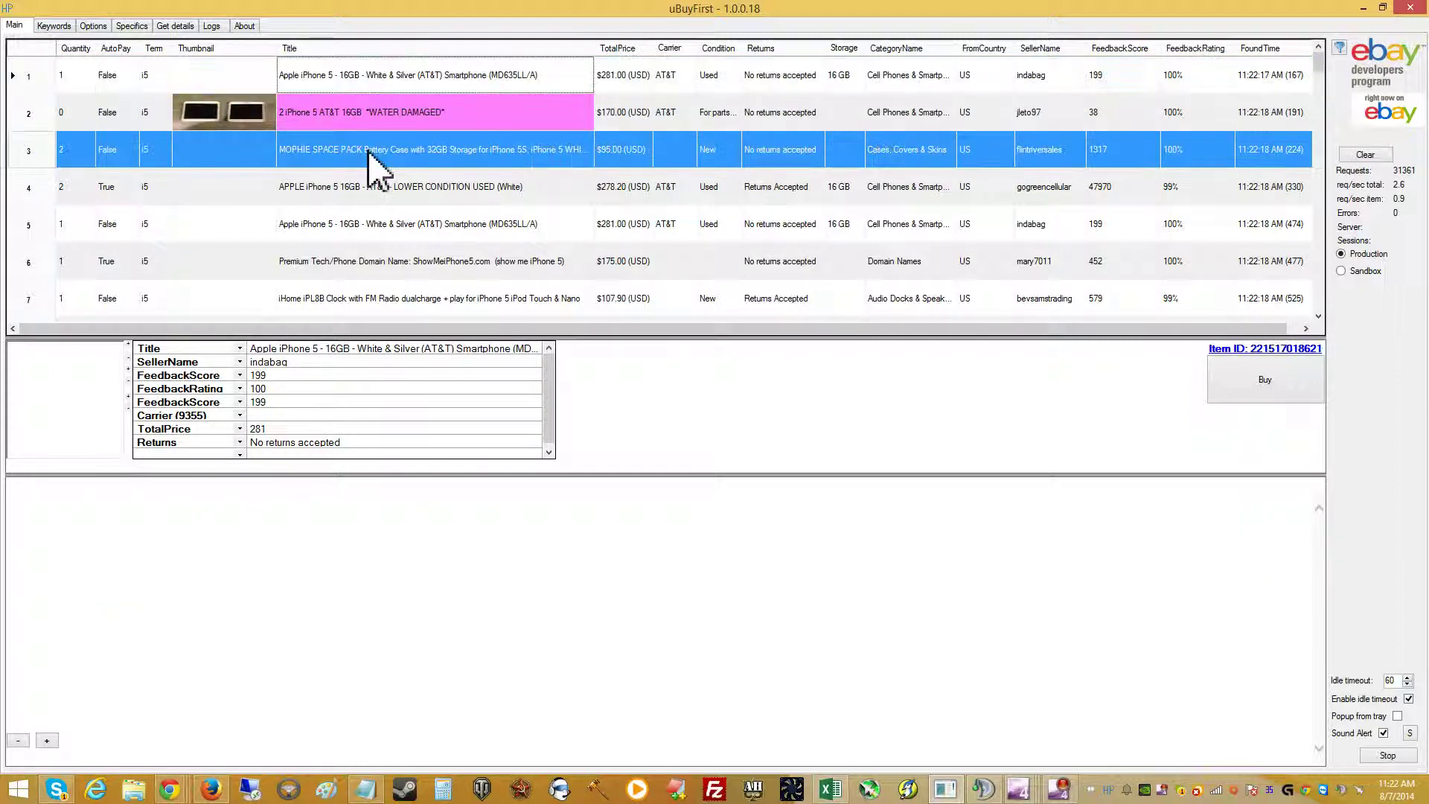
left_click(367, 190)
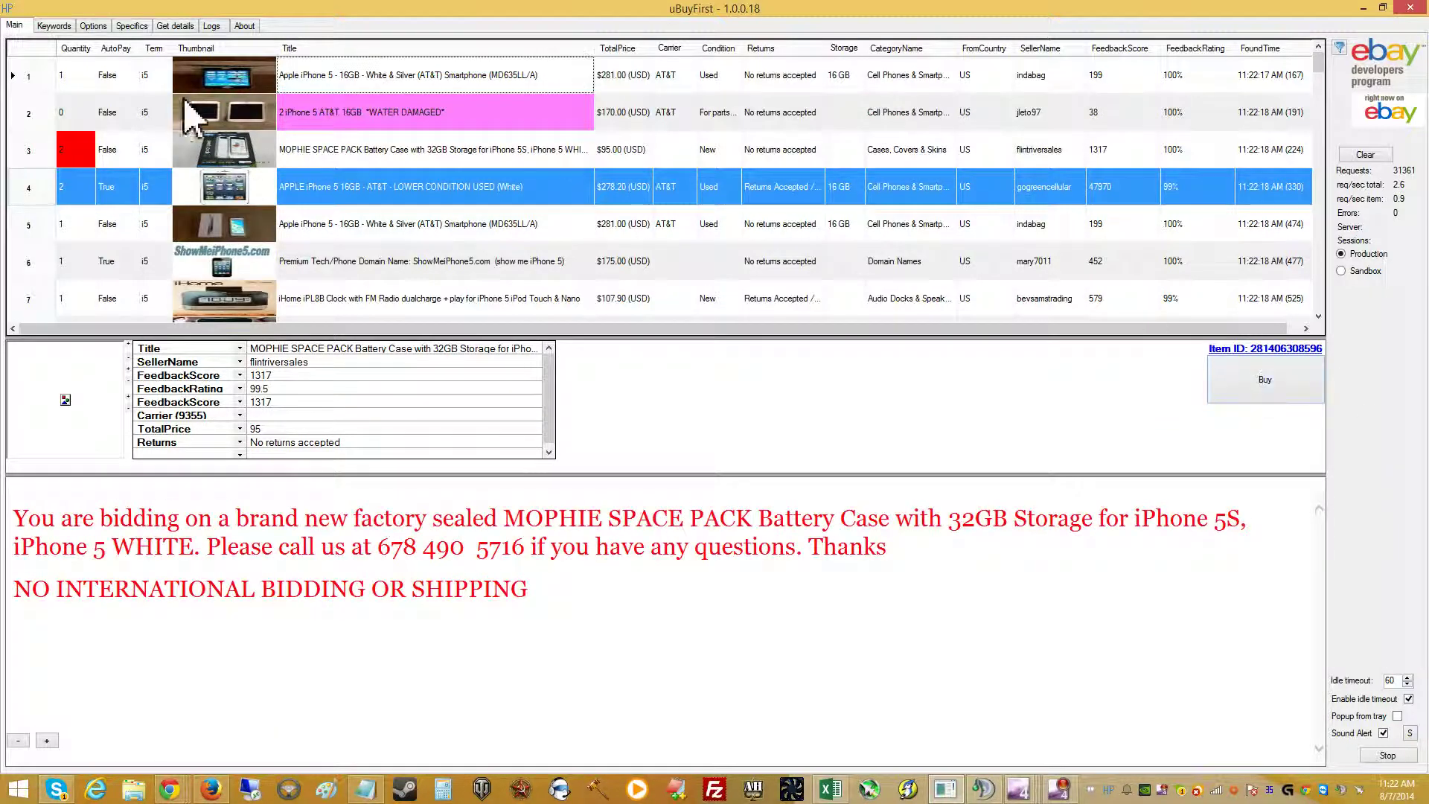
- Compare the MOPHIE SPACE PACK, APPLE iPhone 5 lower-condition and water-damaged listings' details
left_click(41, 153)
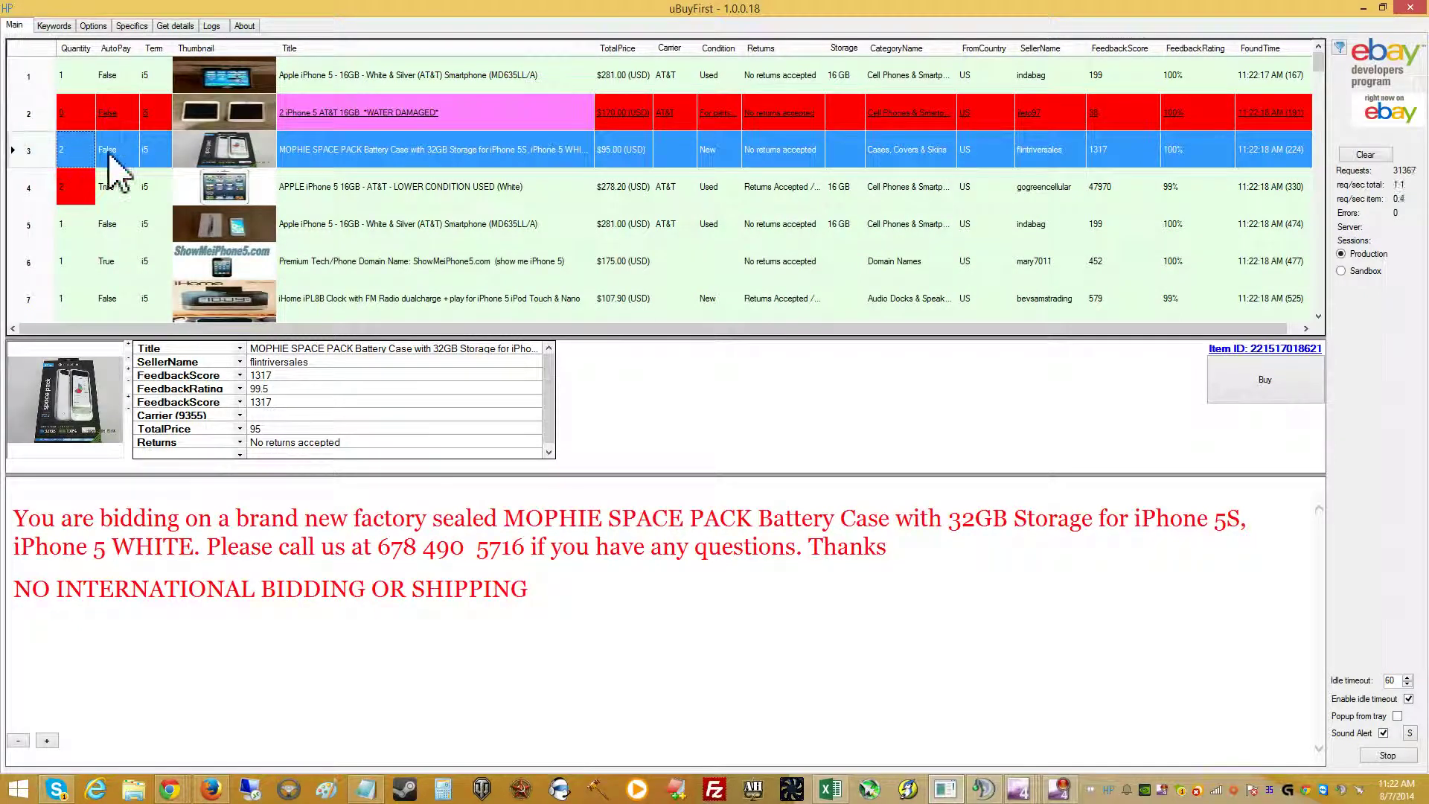
left_click(420, 164)
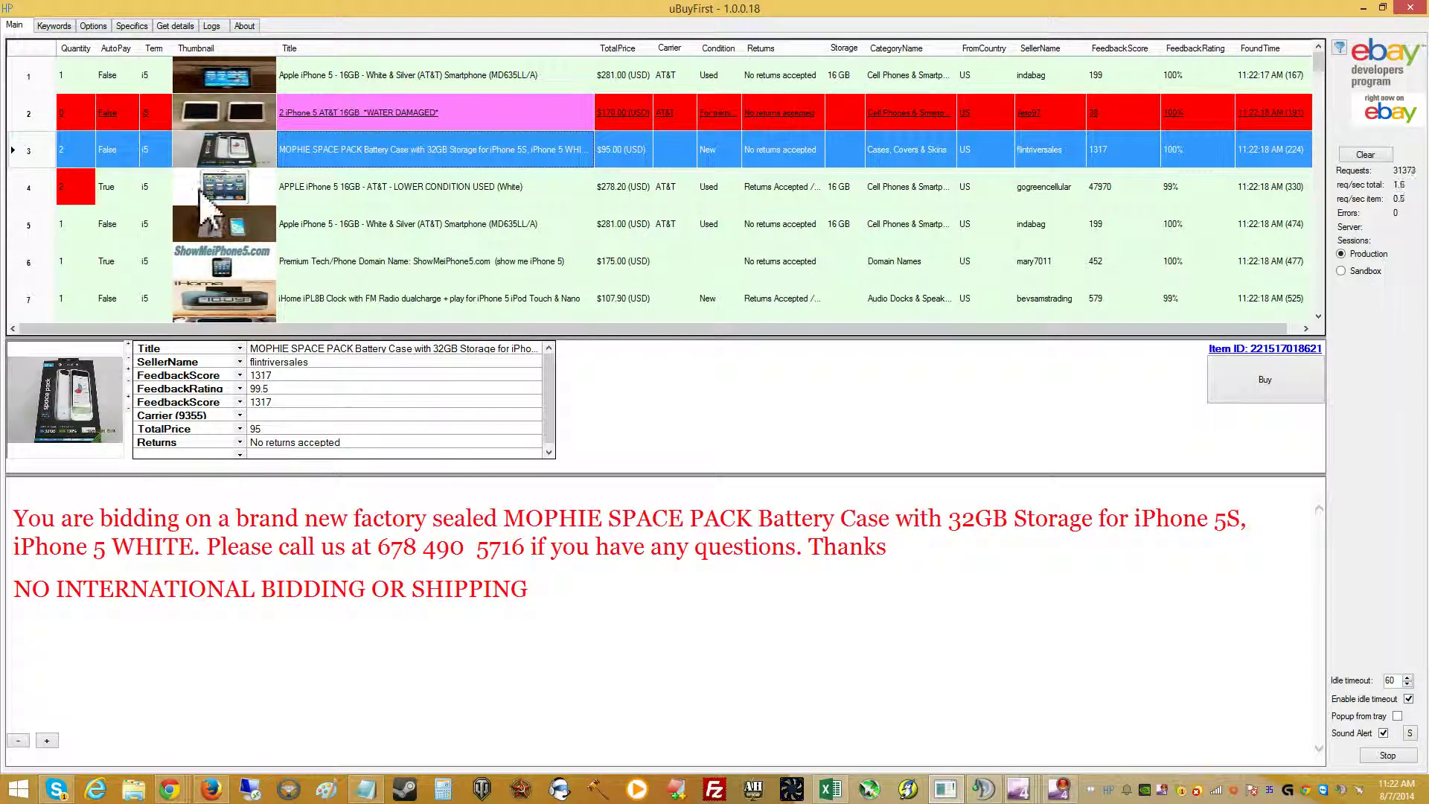
left_click(38, 191)
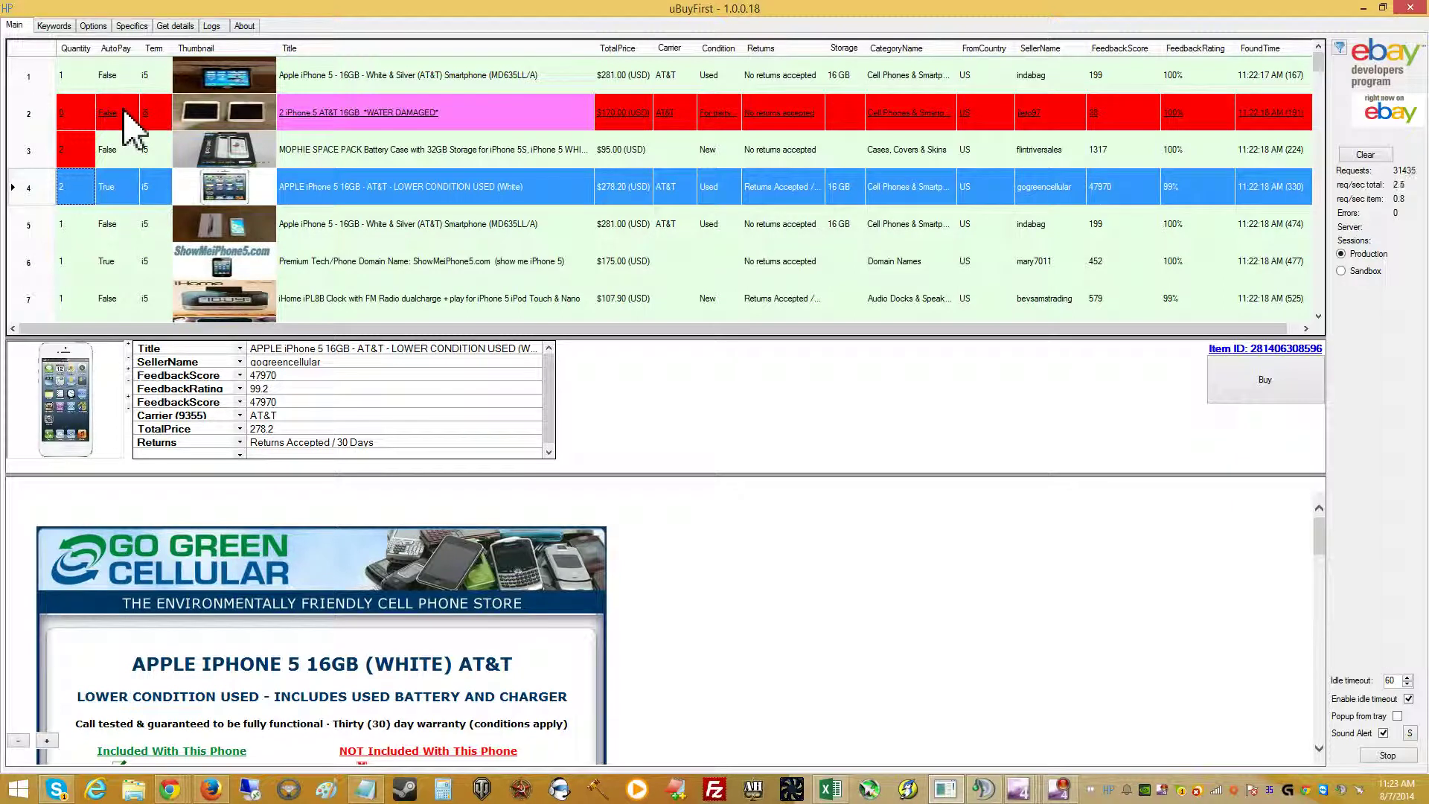
left_click(30, 116)
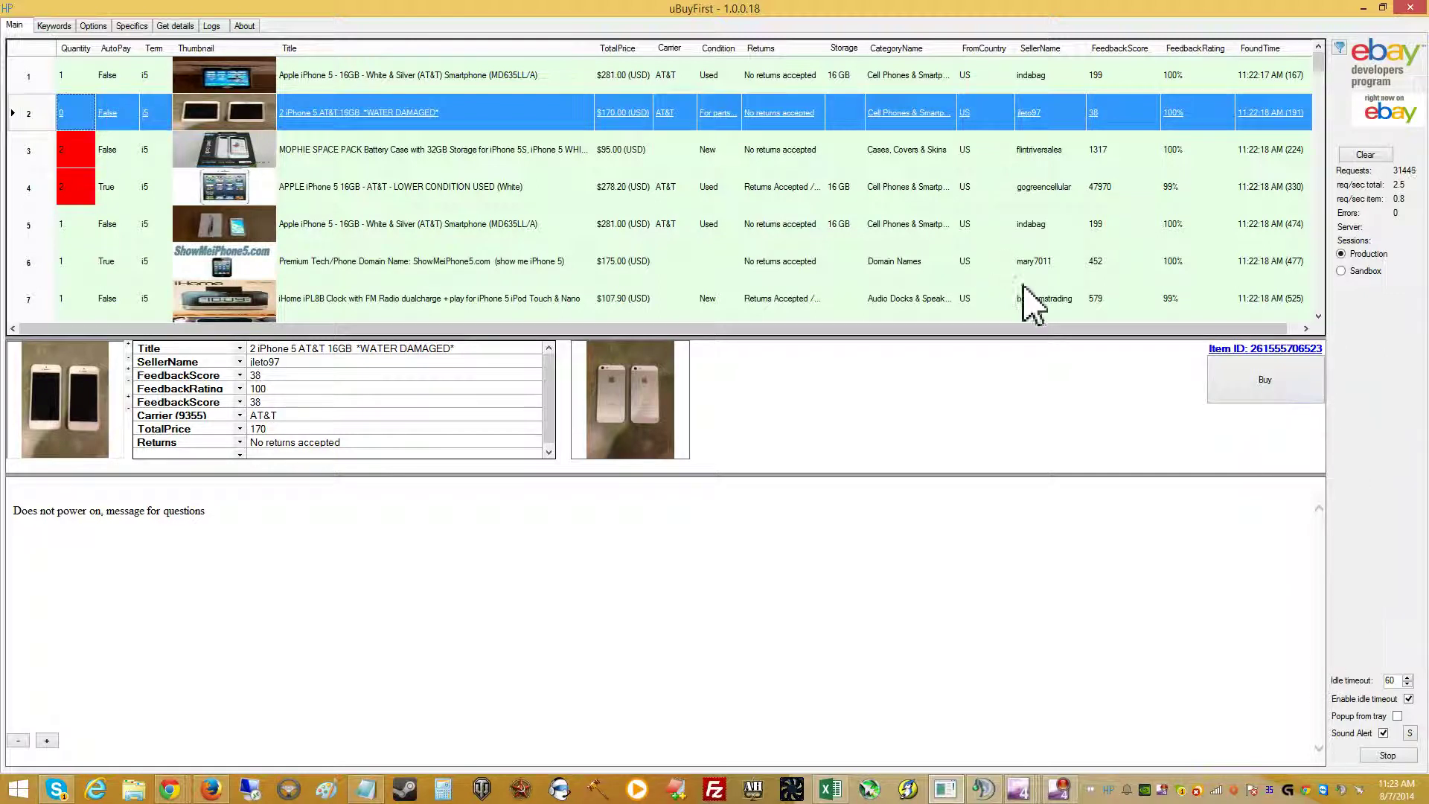
- Try buying the water-damaged iPhone 5, dismiss 'not available', then buy the $281 listing instead
left_click(1258, 381)
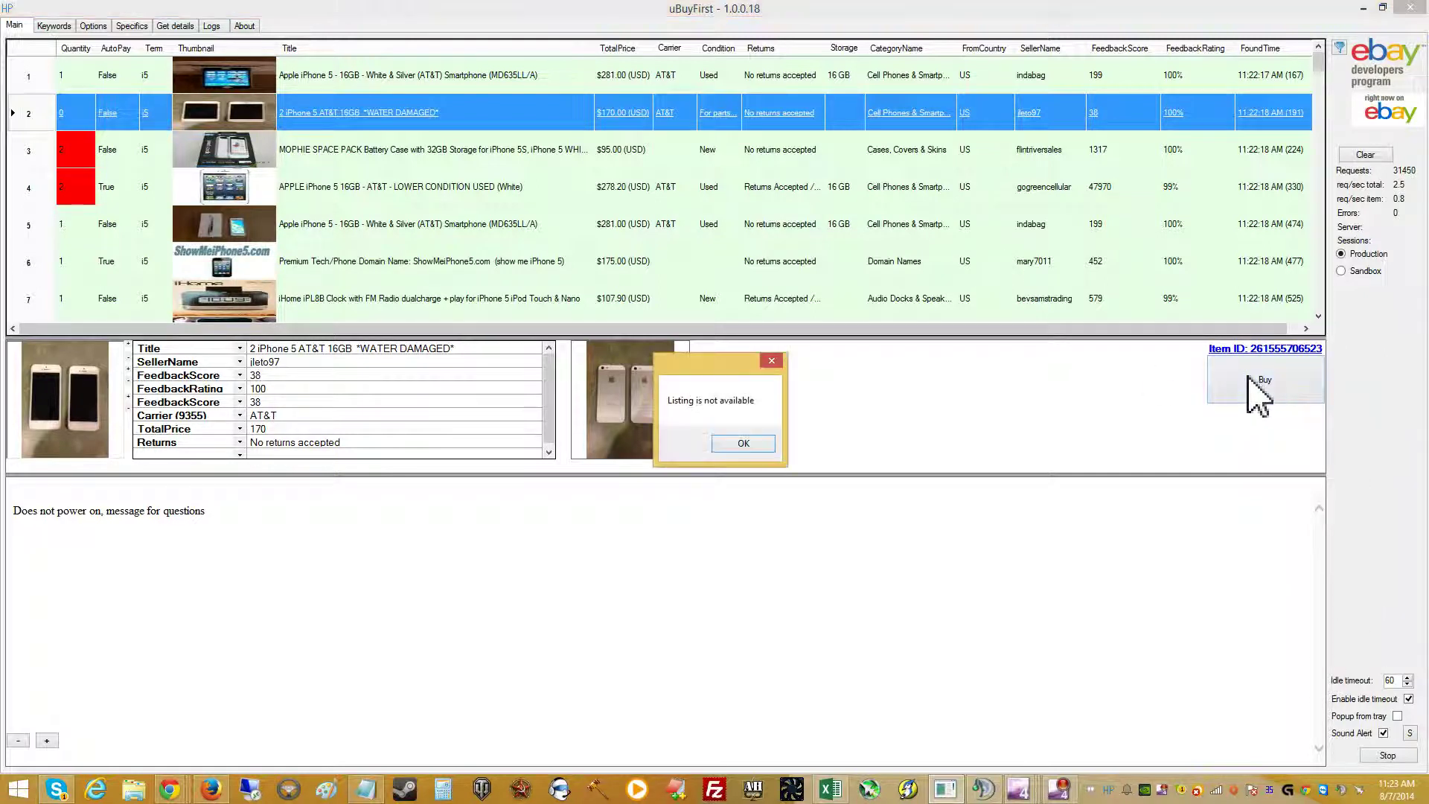
left_click(745, 448)
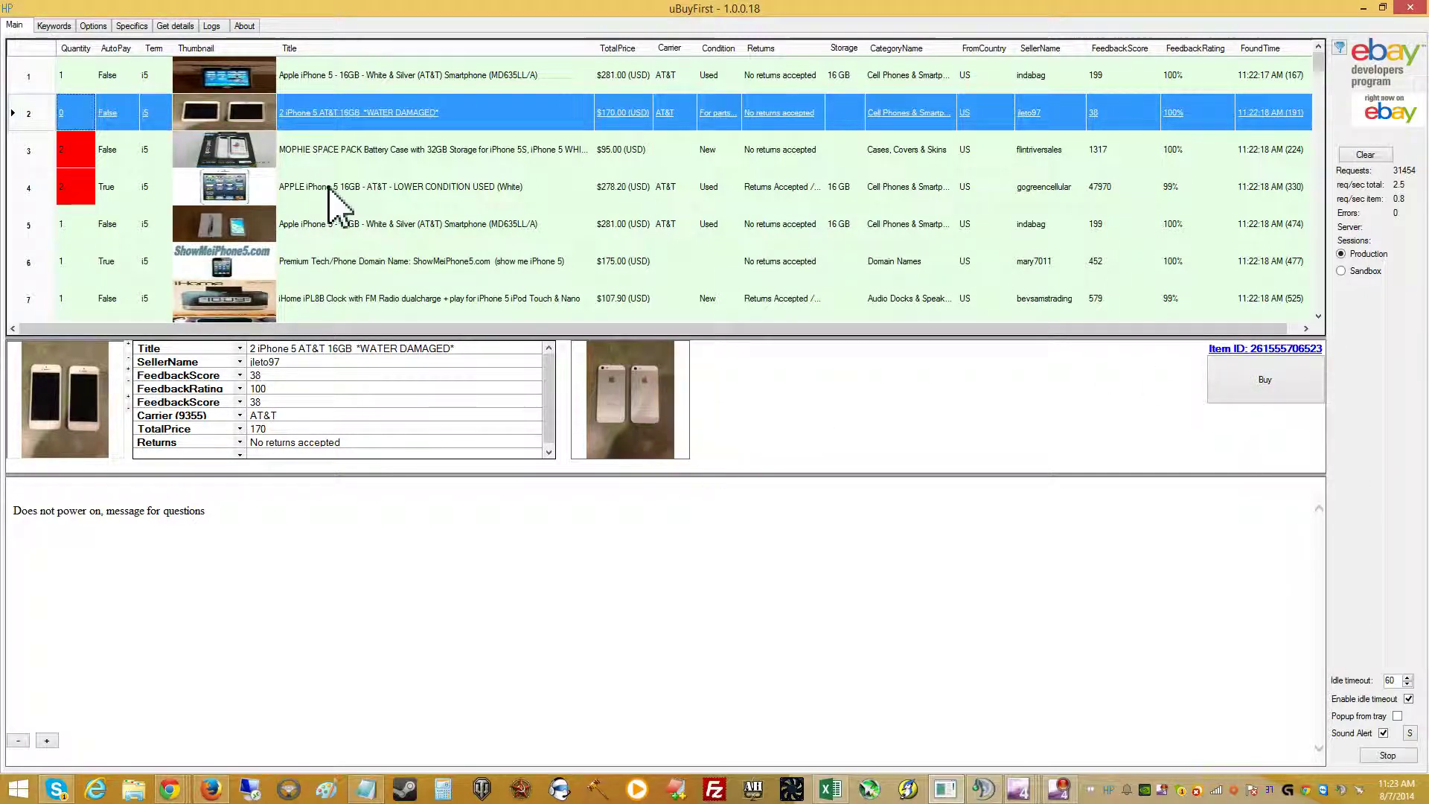
left_click(41, 226)
left_click(1269, 386)
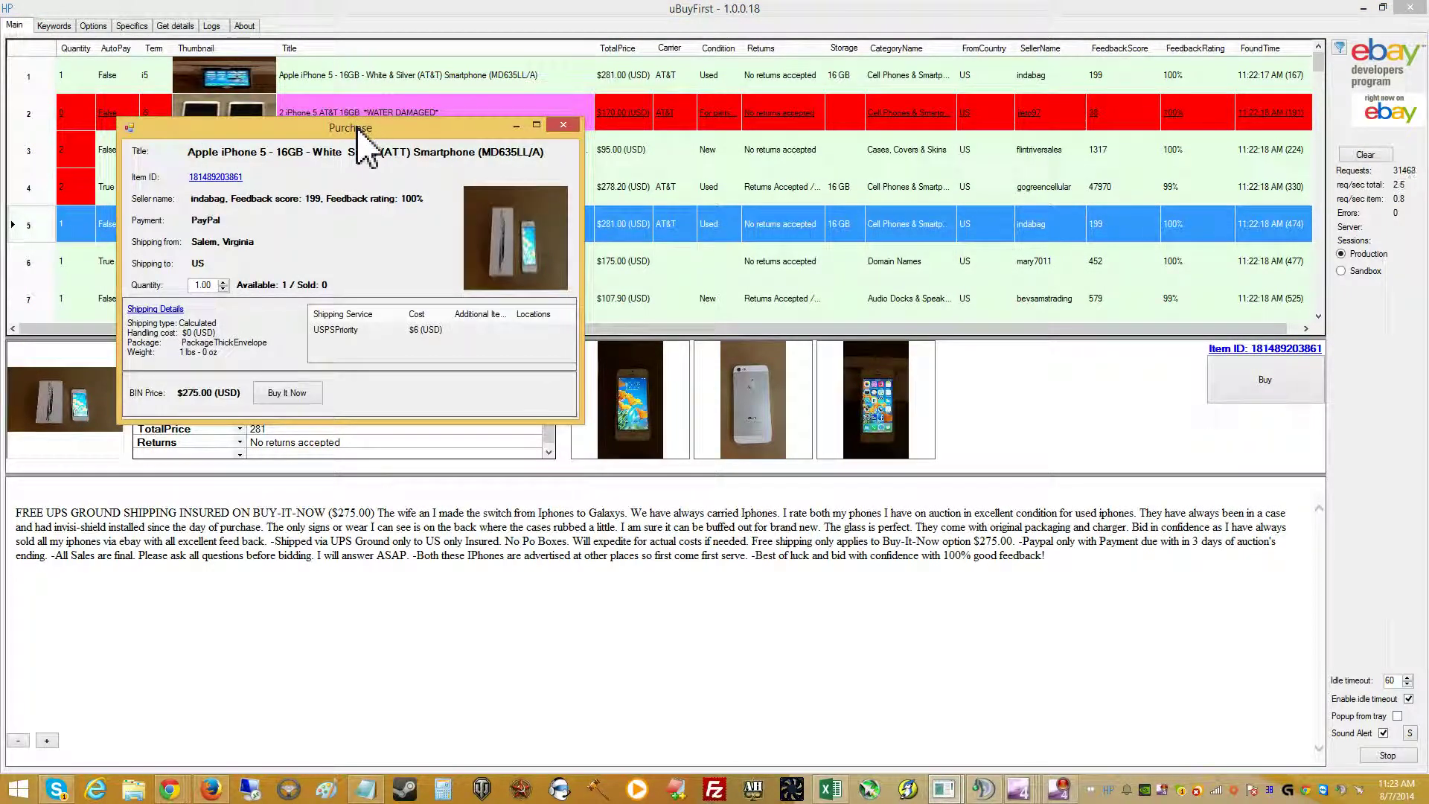
- Center the $275.00 Buy It Now Purchase window, then close it without buying
left_click_drag(357, 128, 640, 152)
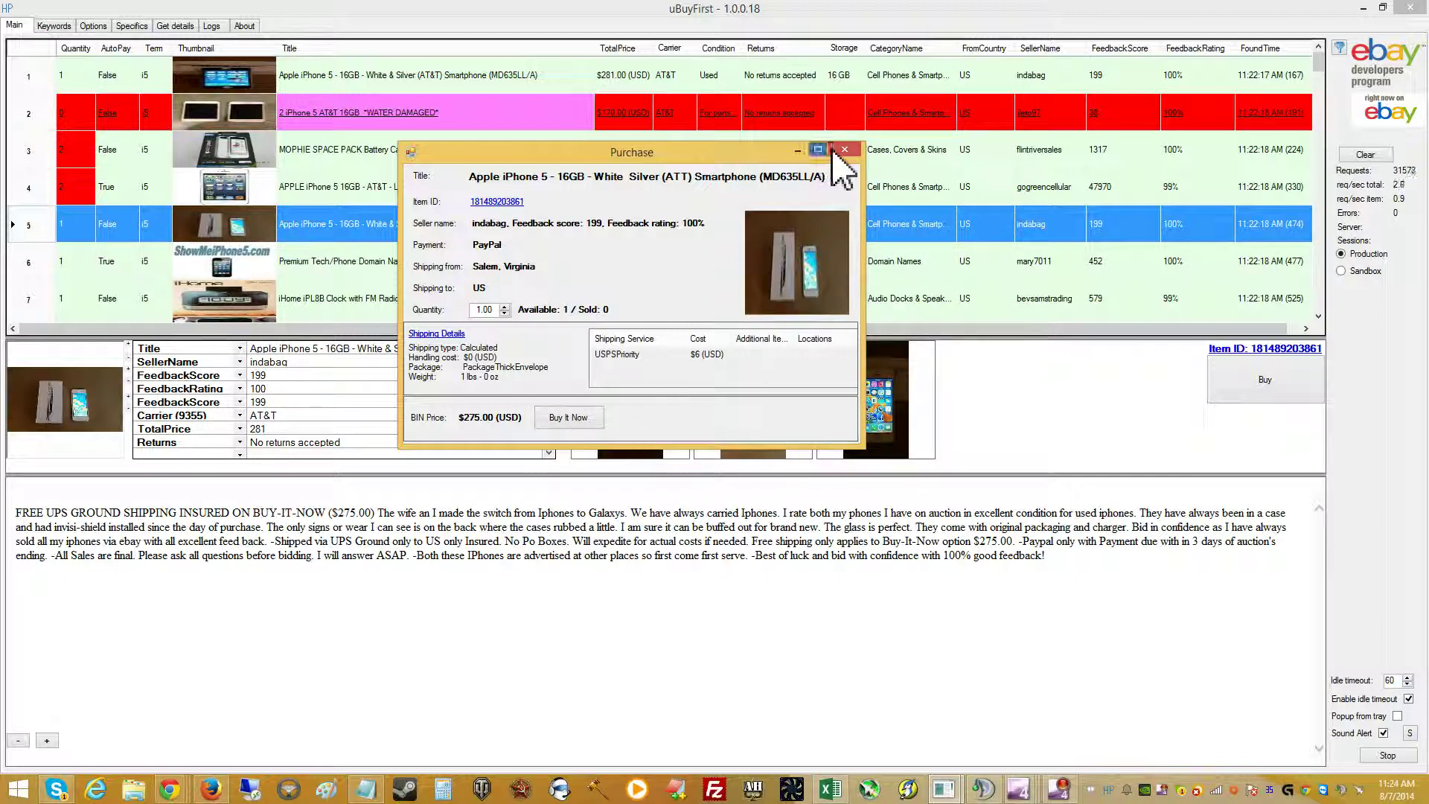
left_click(846, 151)
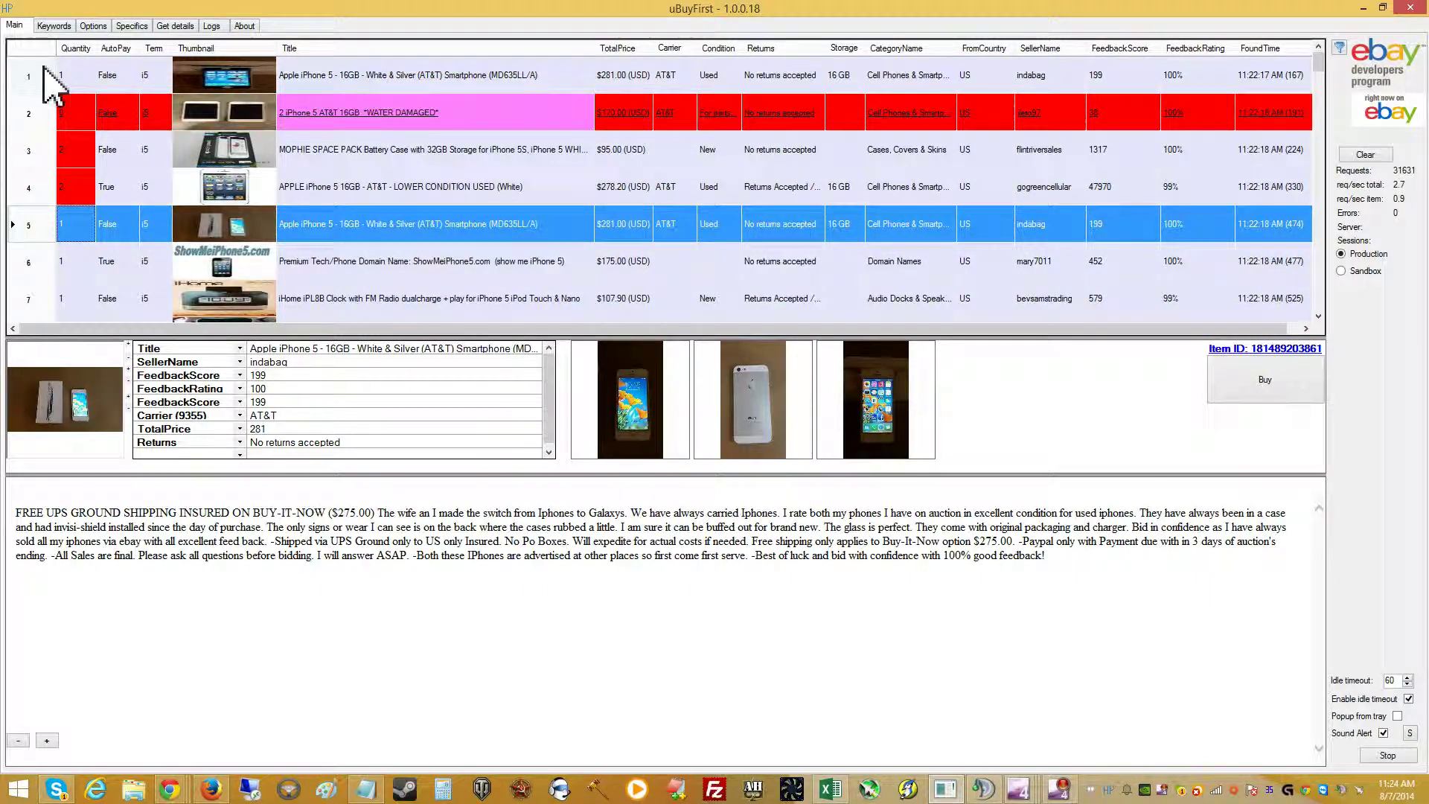
- Load the row 1 Apple iPhone 5 White & Silver listing's details and description
left_click(40, 76)
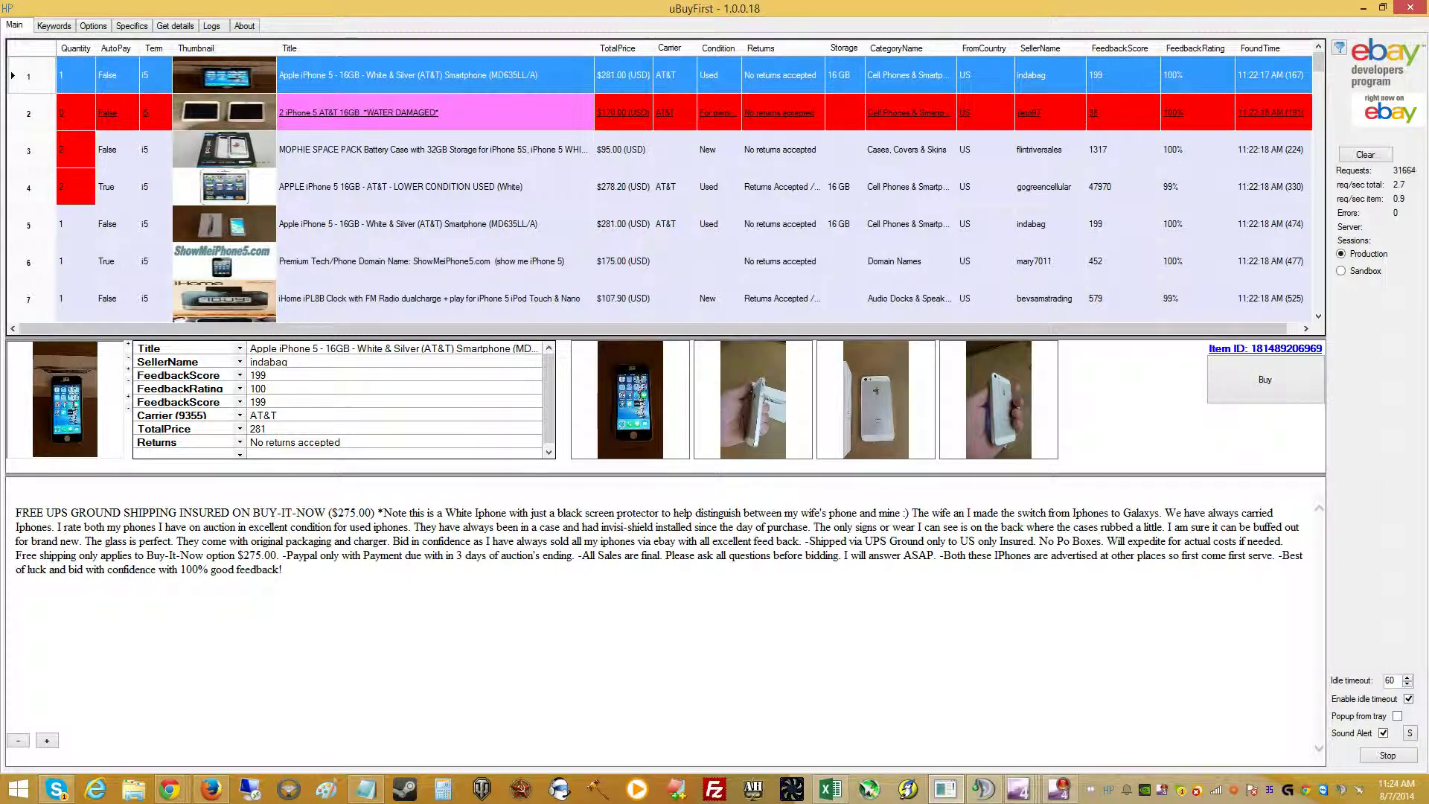
left_click(21, 75)
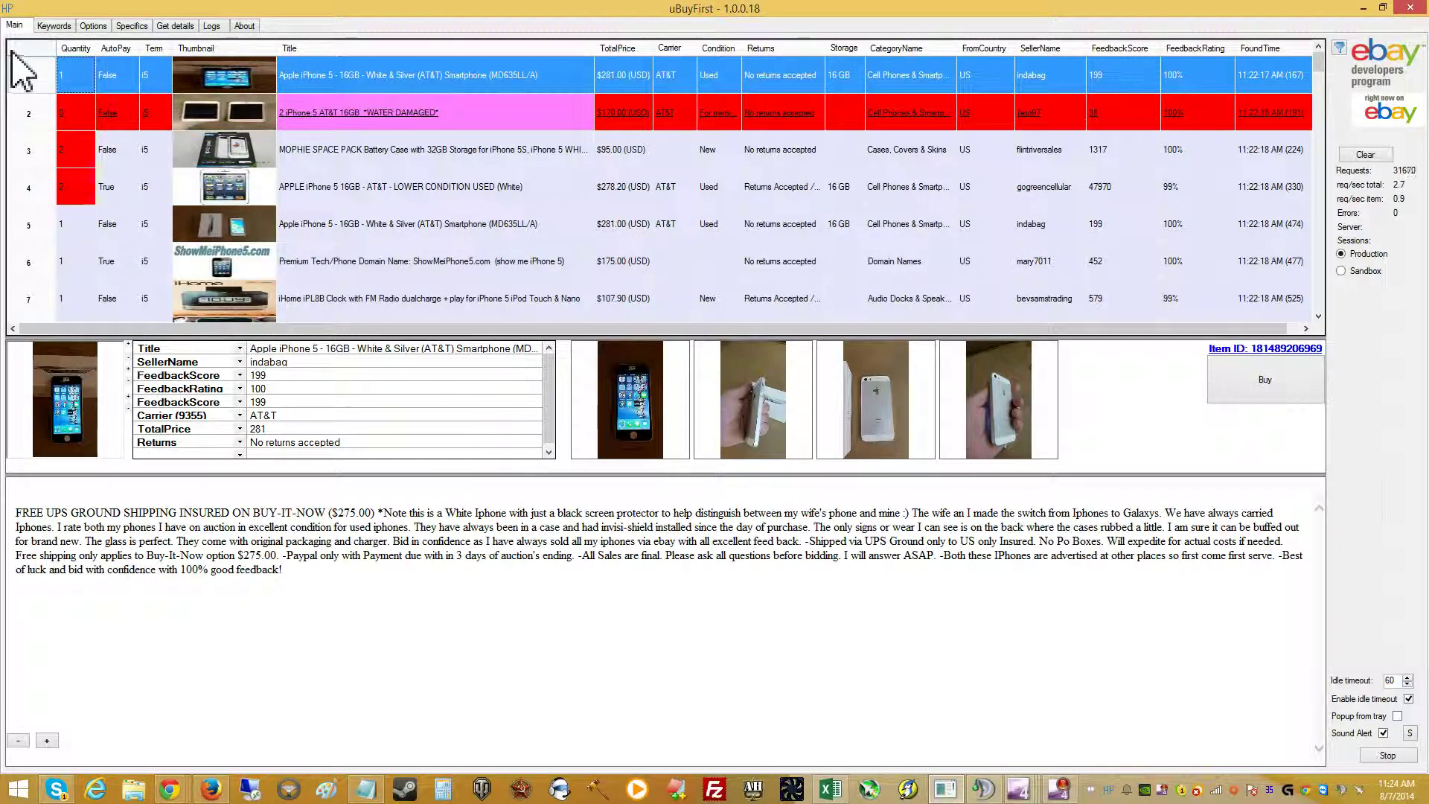